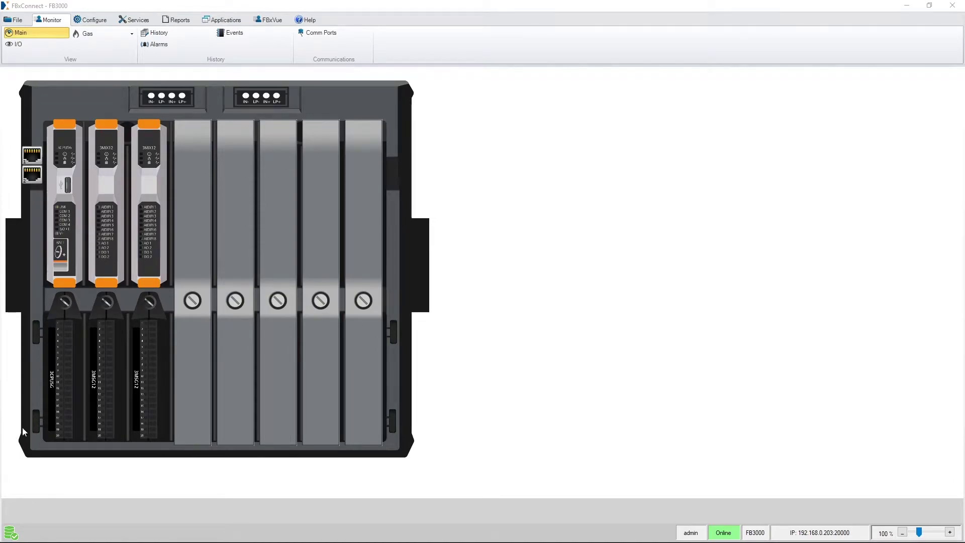
Step: Upload the FB3000 solution to the default FB3000_25May2021_12_20_26.zsl file
left_click(19, 20)
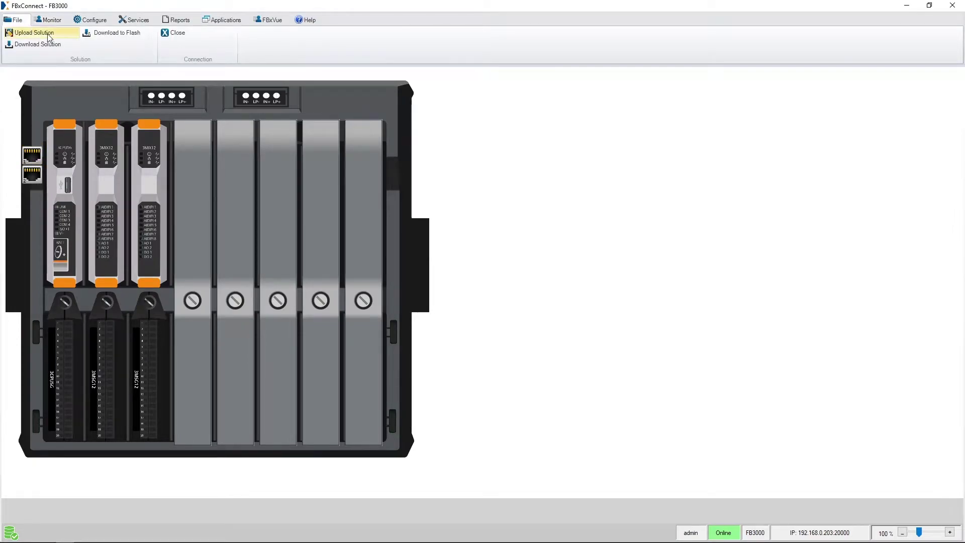
left_click(65, 37)
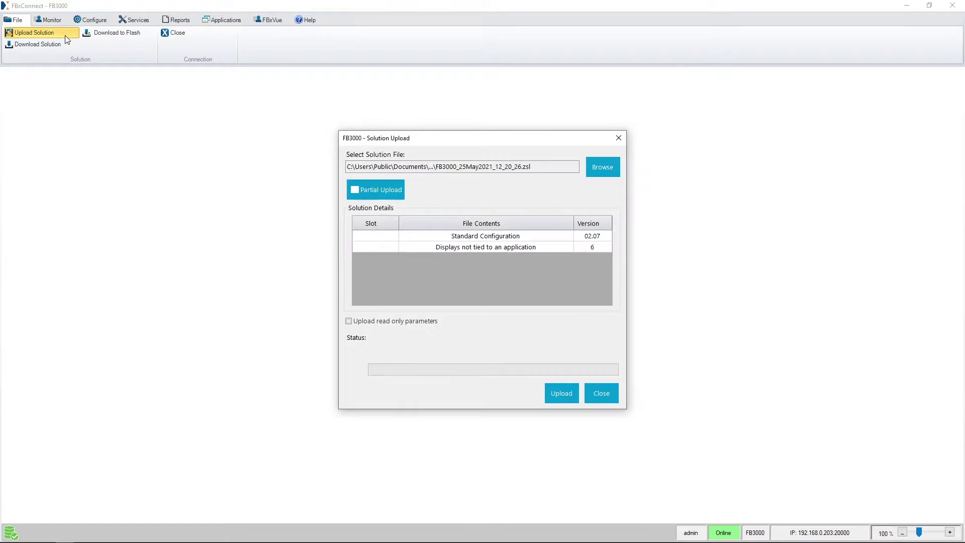
left_click(553, 394)
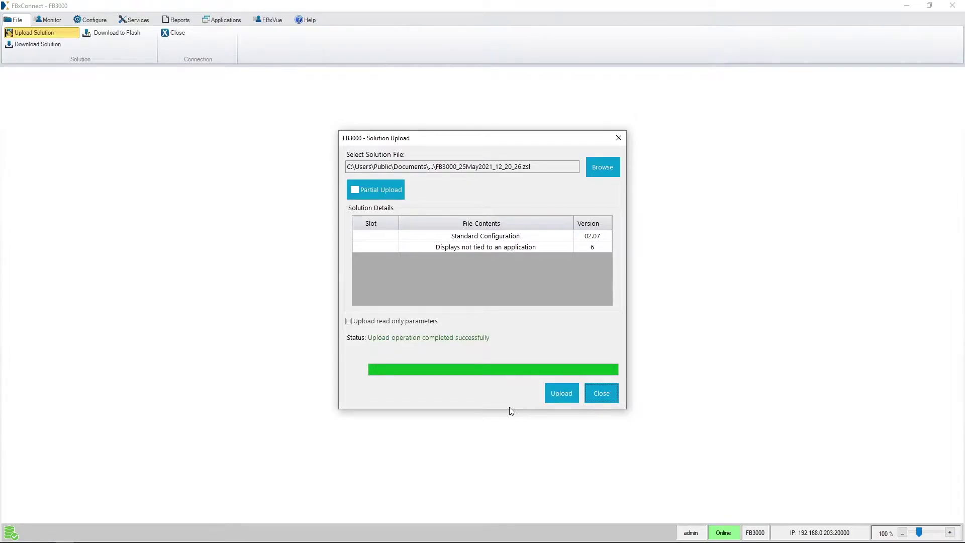
Step: Close the finished upload dialog and go to the Gas DP Meter configuration page
left_click(604, 397)
left_click(108, 23)
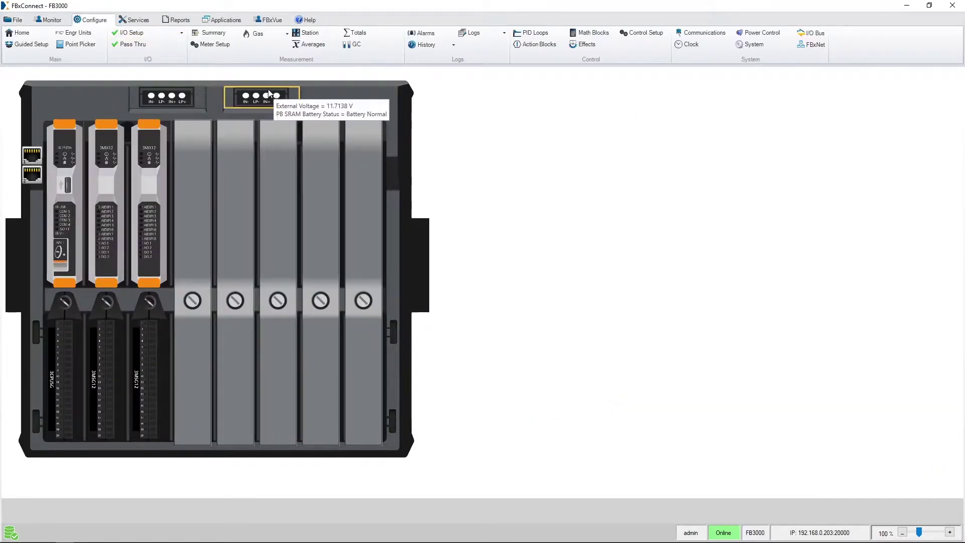
left_click(286, 35)
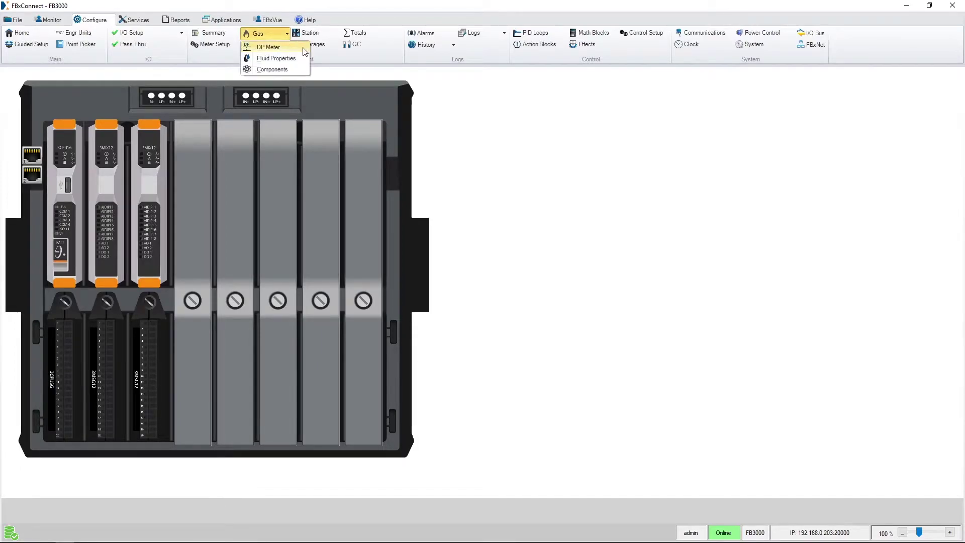
left_click(281, 47)
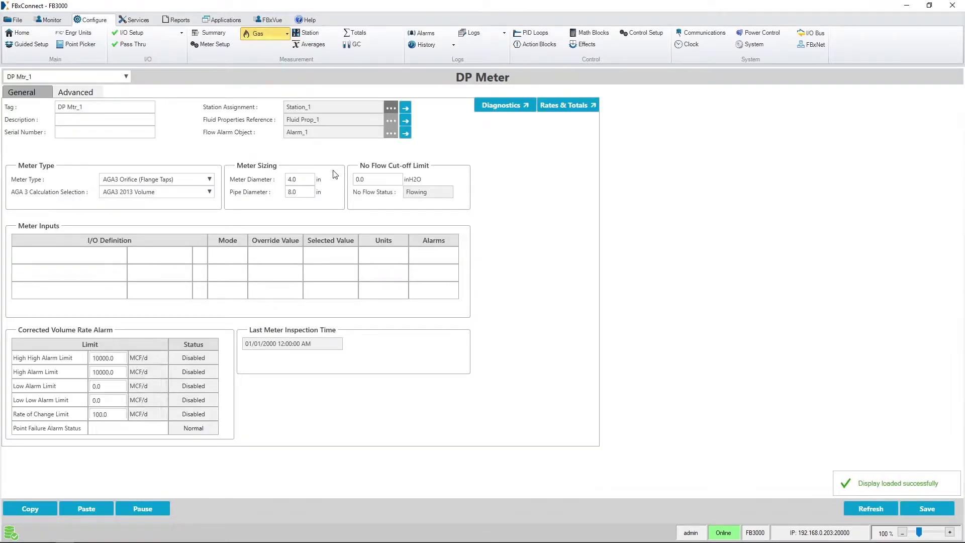
Step: Change Meter Diameter from 4.0 to 4.123 in and No Flow Cut-off Limit to 0.5 inH2O
double_click(302, 178)
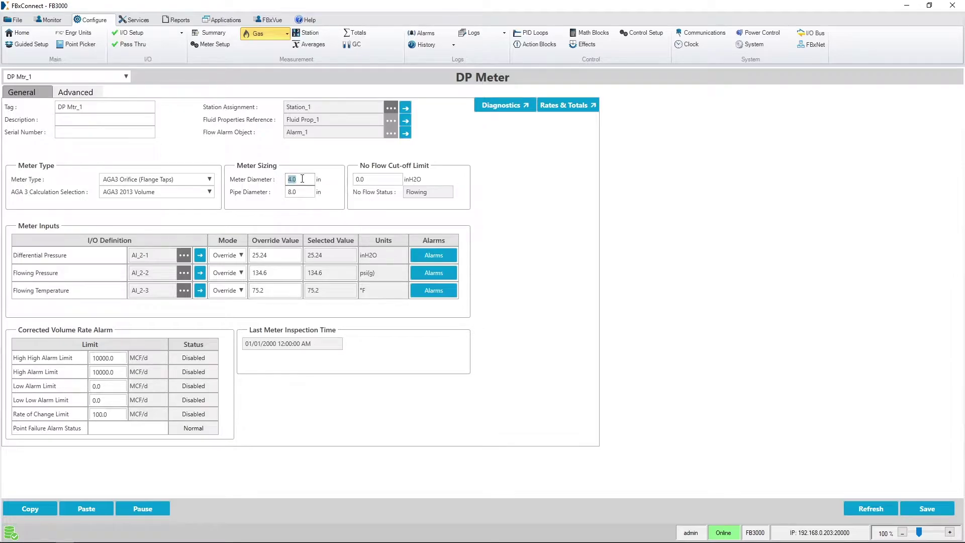
left_click(302, 179)
type("123")
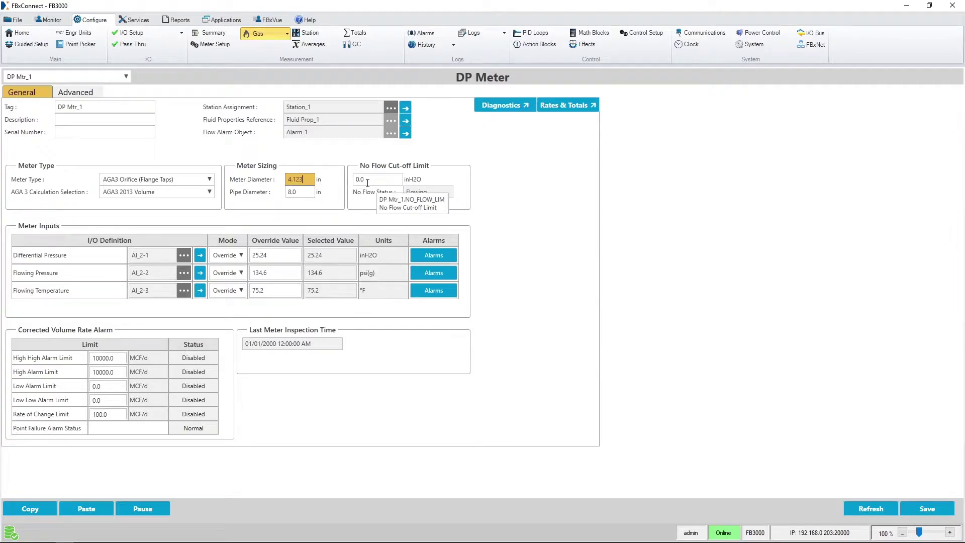
double_click(357, 182)
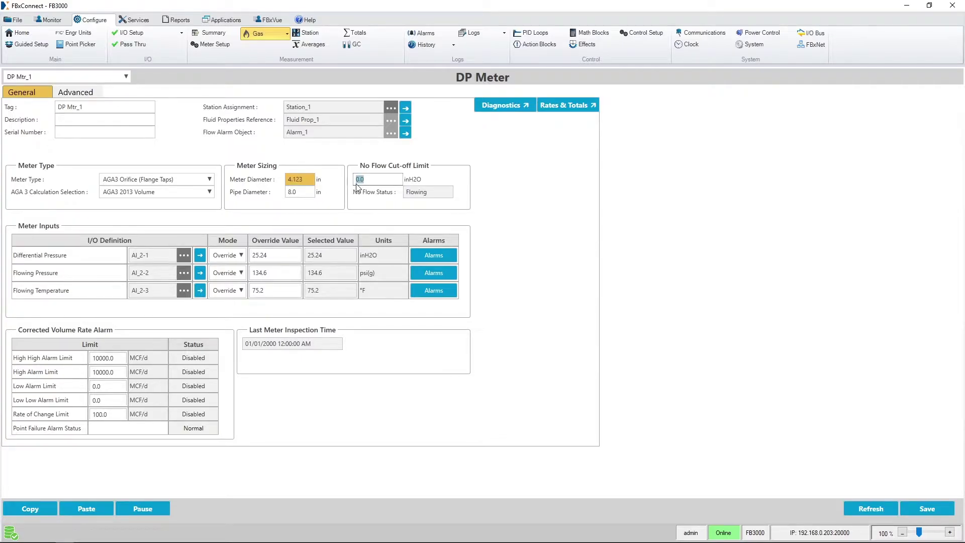
type("0.5")
key("Return")
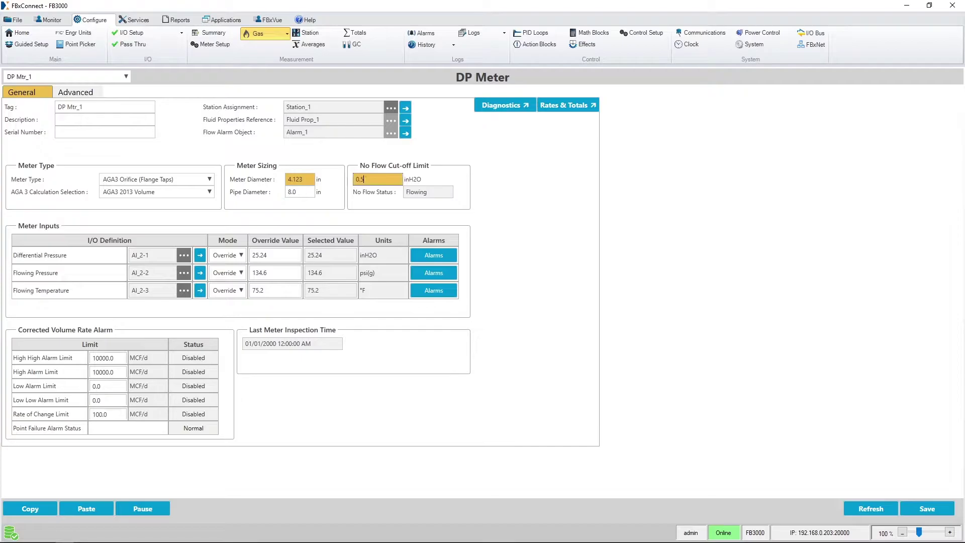
Step: Save the DP Meter changes and bring up the gas Components composition table
left_click(906, 506)
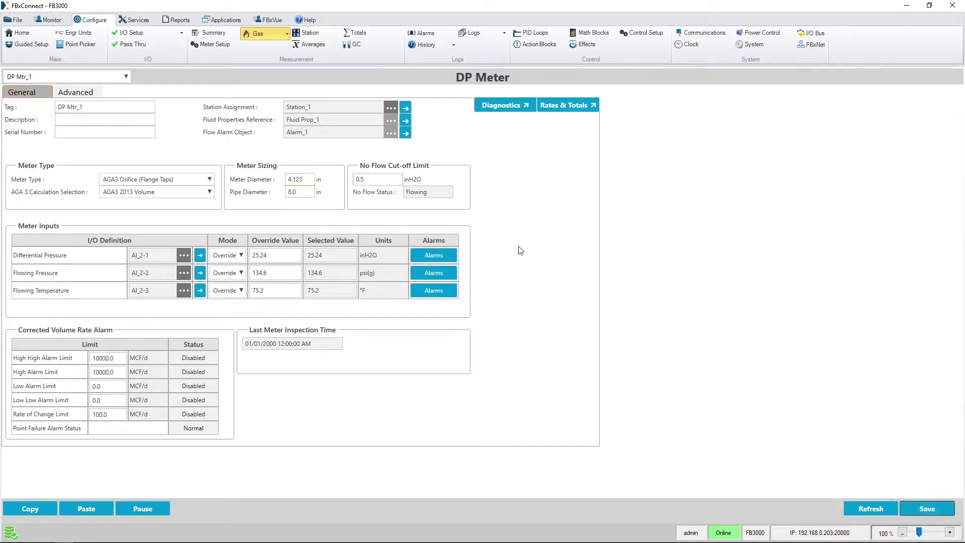
left_click(275, 36)
left_click(274, 65)
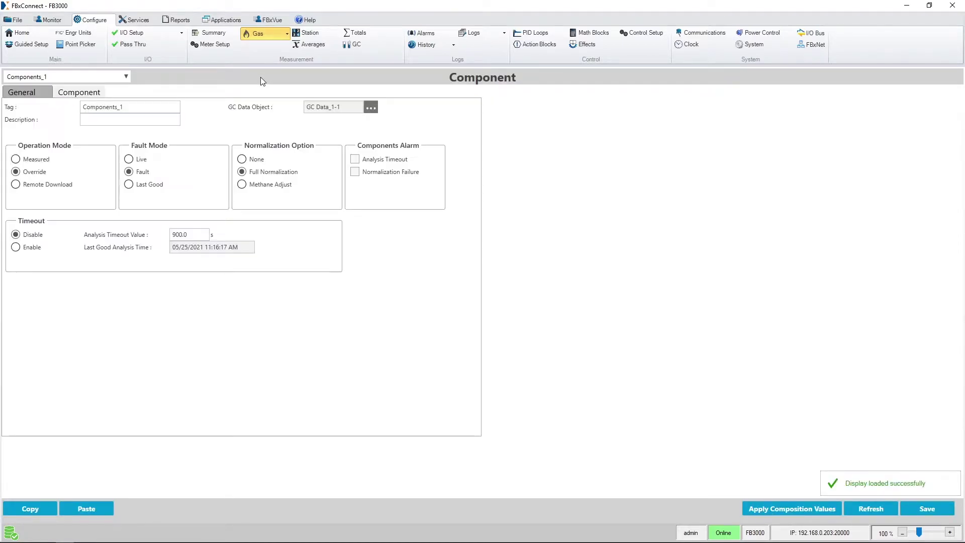
left_click(93, 93)
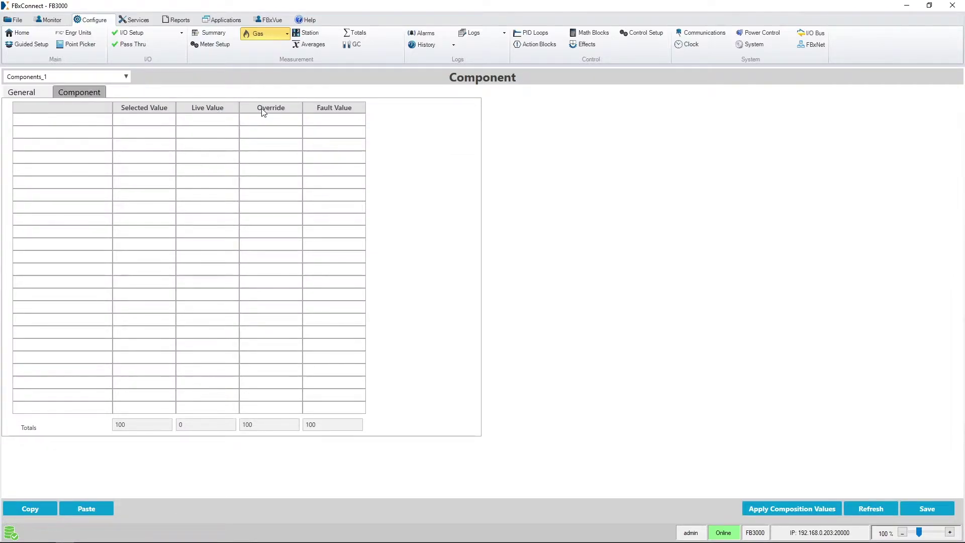
Step: Override methane to 94, nitrogen to 2 and ethane to 3, save, and apply the composition set
left_click(285, 120)
left_click(290, 121)
key("BackSpace")
key("BackSpace")
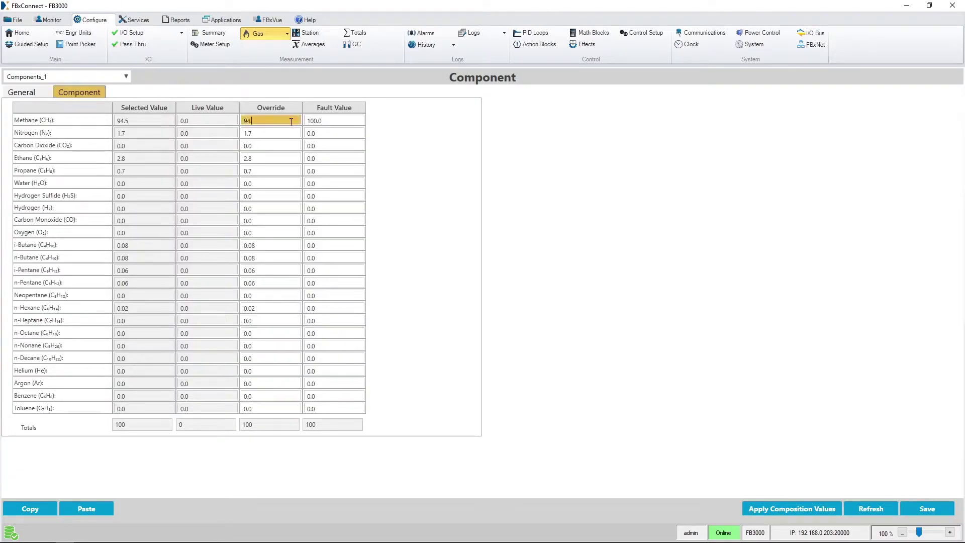
left_click(286, 133)
type("2")
left_click(280, 158)
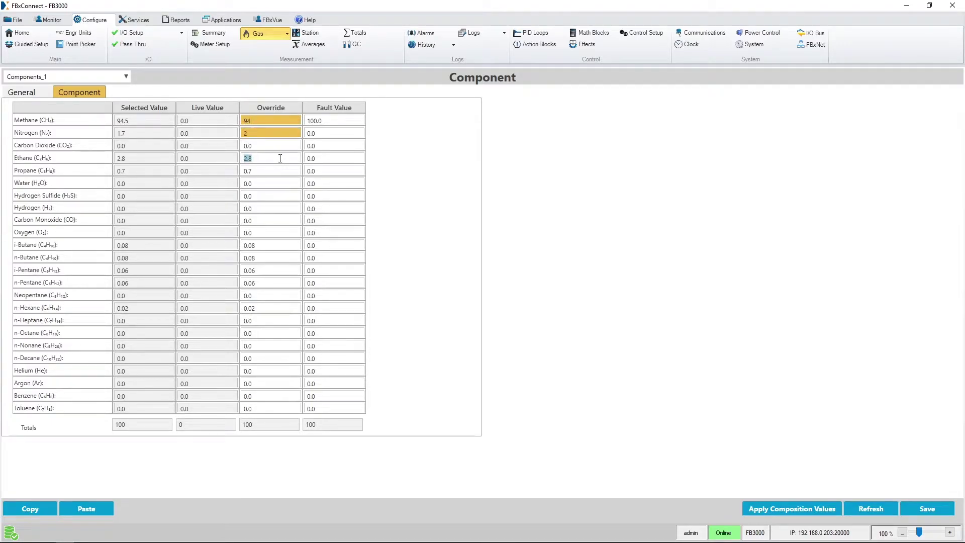
type("3")
left_click(933, 509)
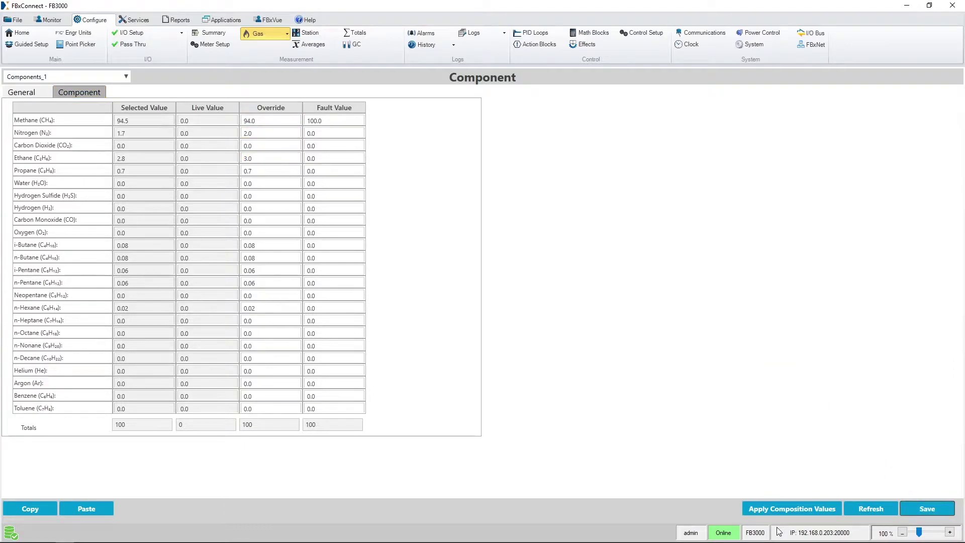
left_click(780, 511)
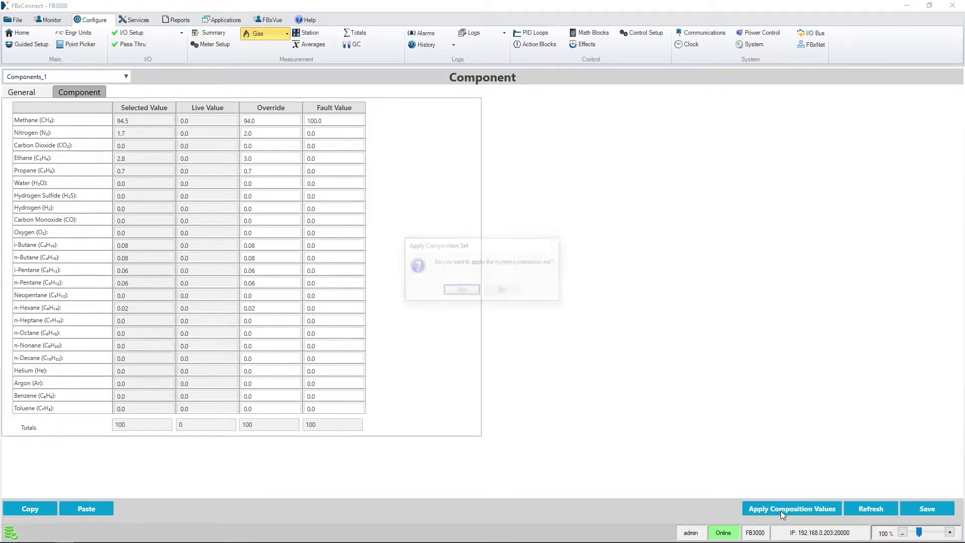
left_click(458, 291)
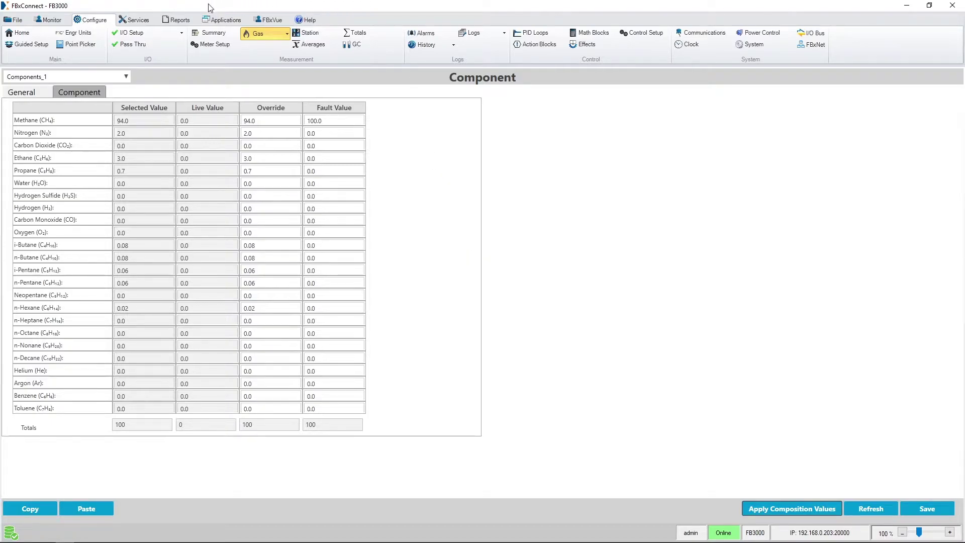
Step: Start a Config Comparison report and browse for Source 2's solution file
left_click(191, 21)
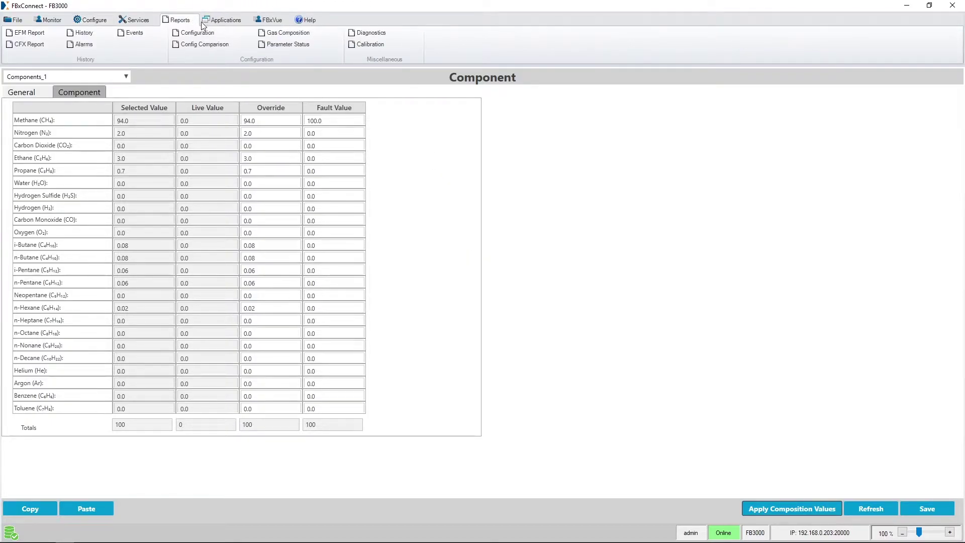
left_click(242, 43)
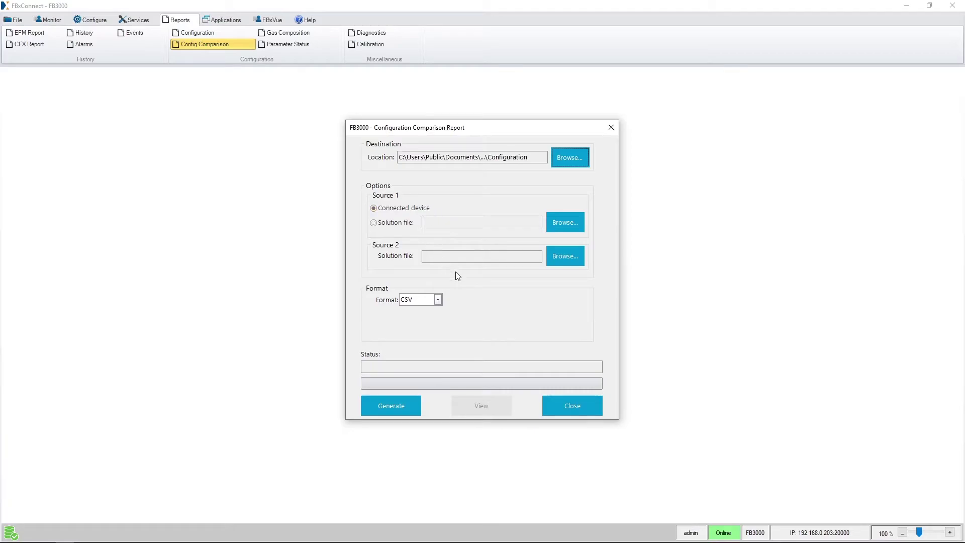
left_click(568, 260)
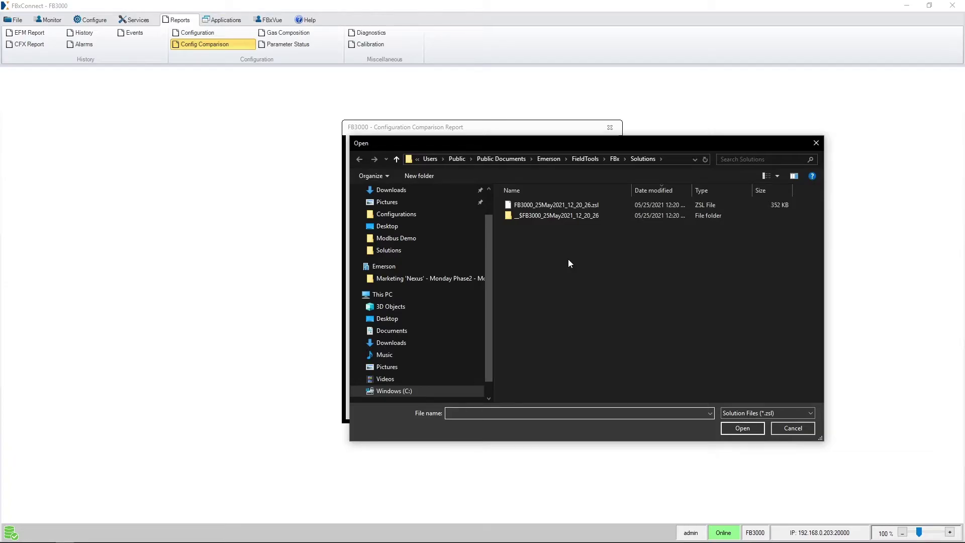
Step: Compare the device against FB3000_25May2021_12_20_26.zsl and generate the report as CSV
left_click(563, 204)
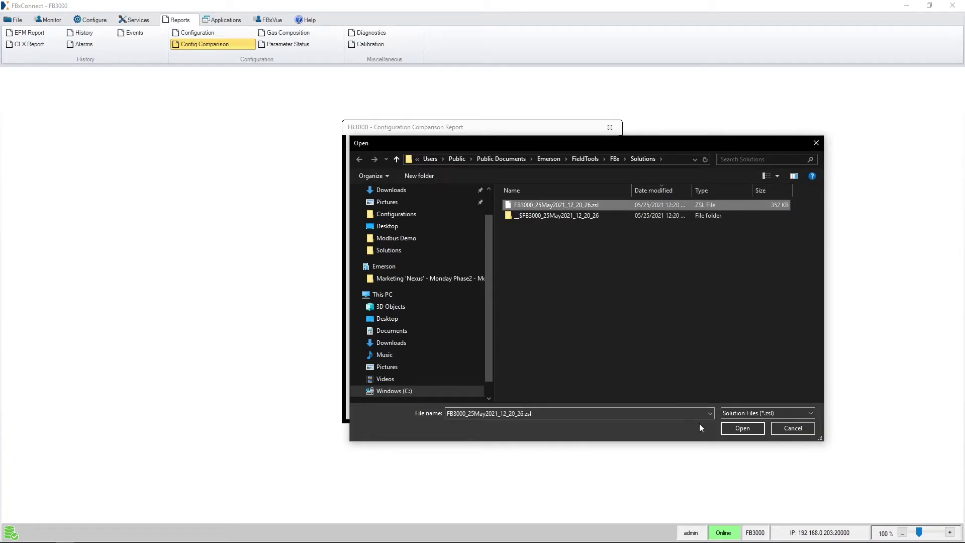
left_click(743, 428)
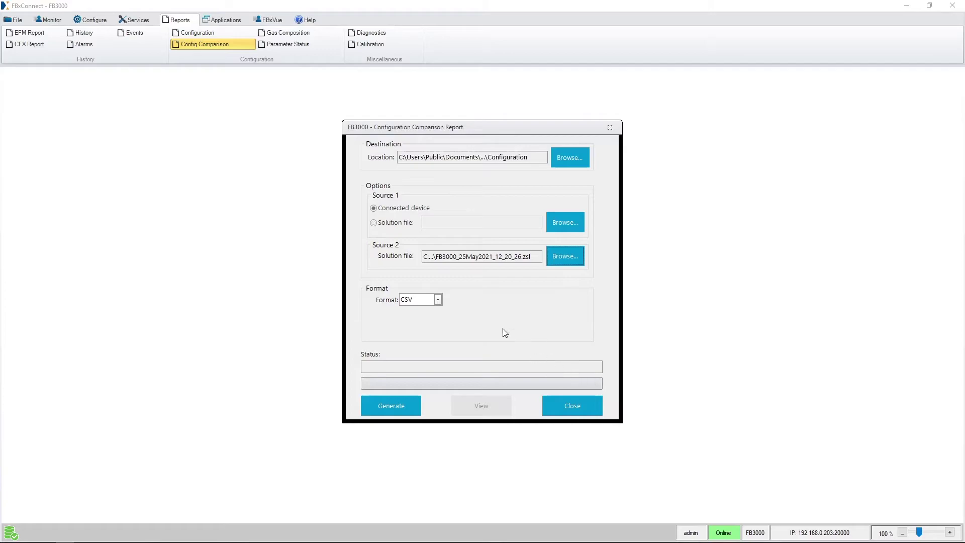
left_click(438, 300)
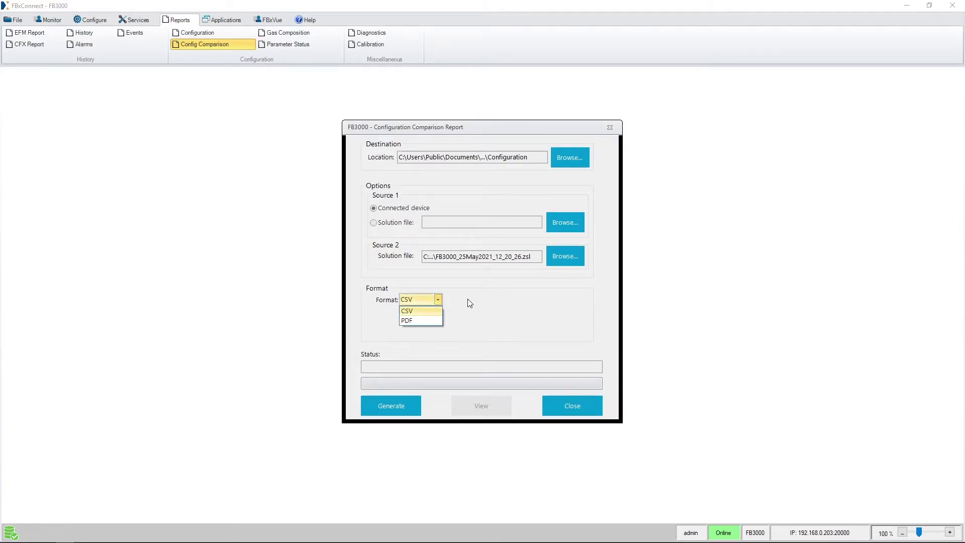
left_click(467, 299)
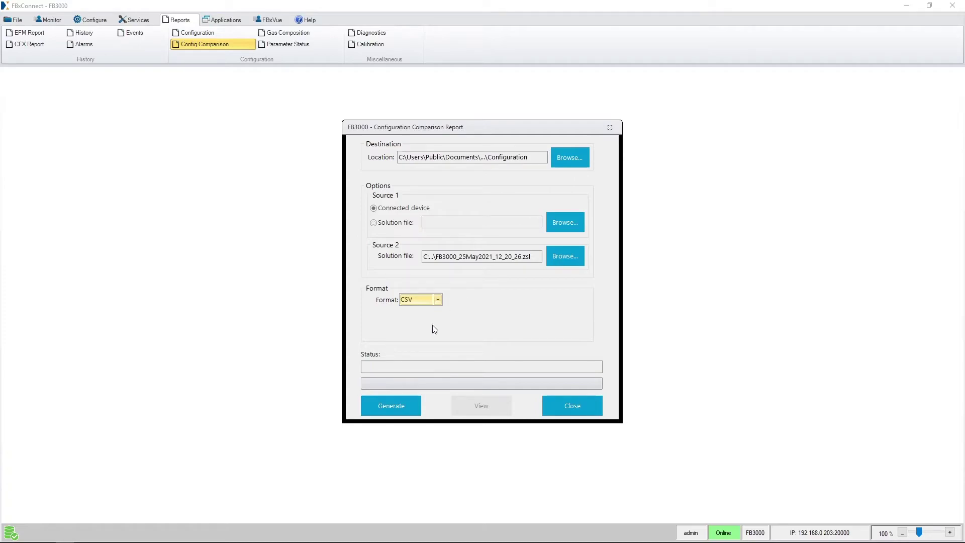
left_click(403, 409)
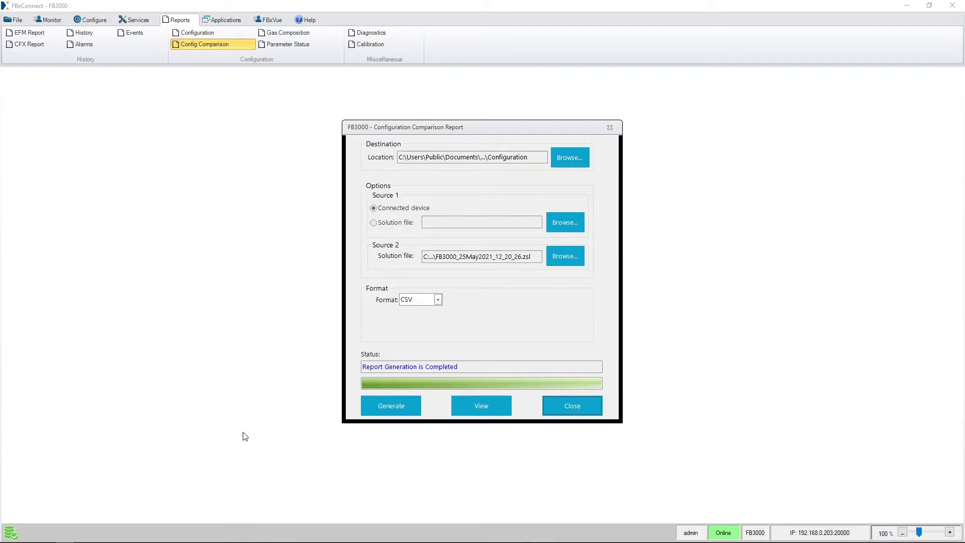
Step: Open the report in Excel and AutoFit columns A, C and D
left_click(480, 411)
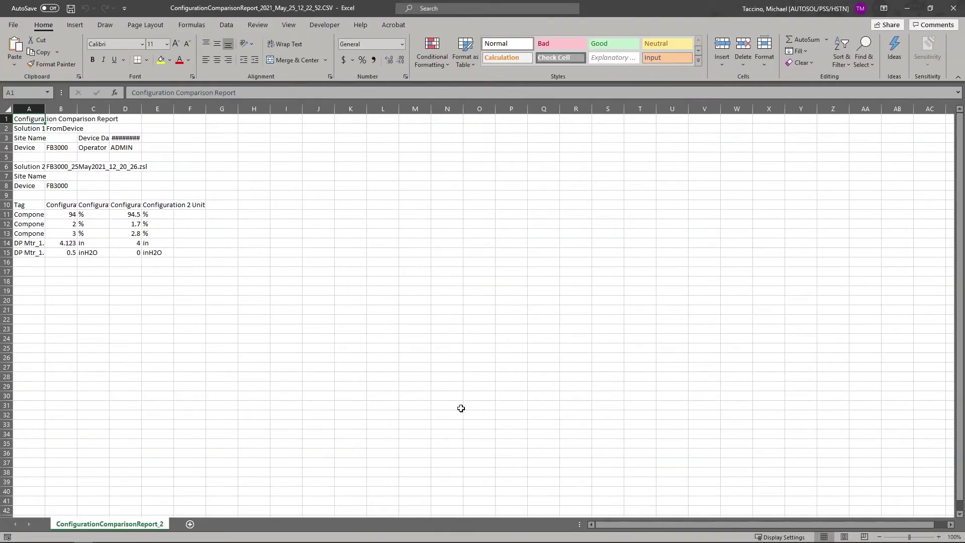
double_click(41, 109)
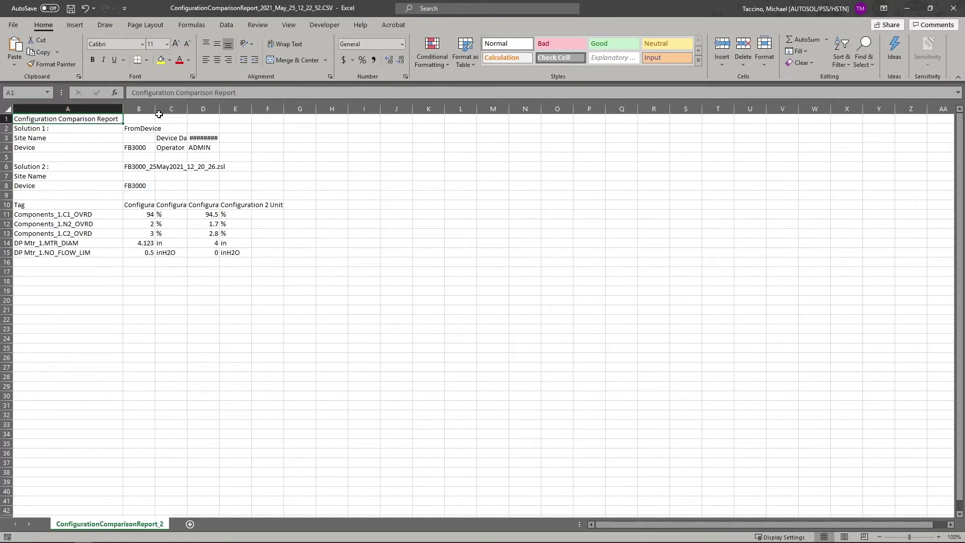
double_click(187, 109)
double_click(254, 109)
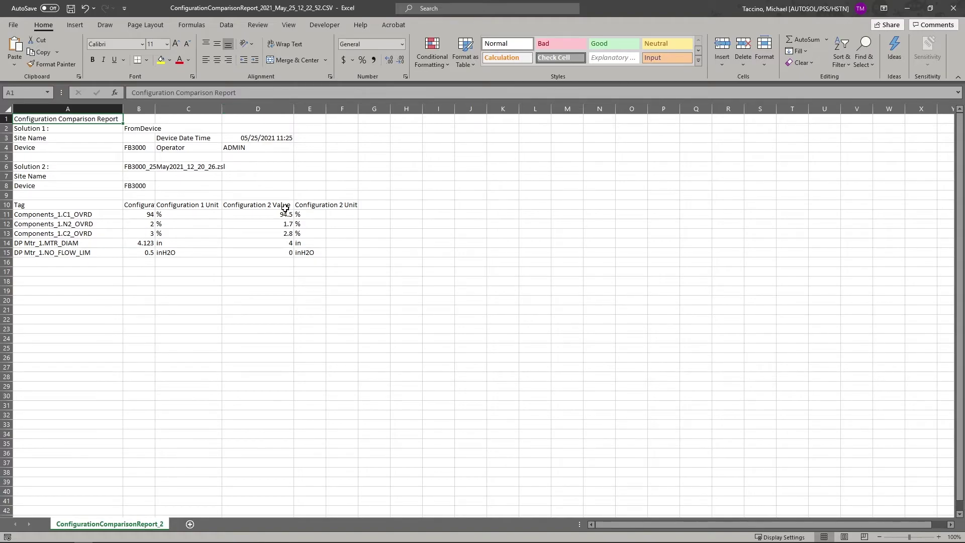
Step: Highlight the differing values in D11:D15 and B11:B15 and their tag names in column A
left_click_drag(259, 212, 264, 256)
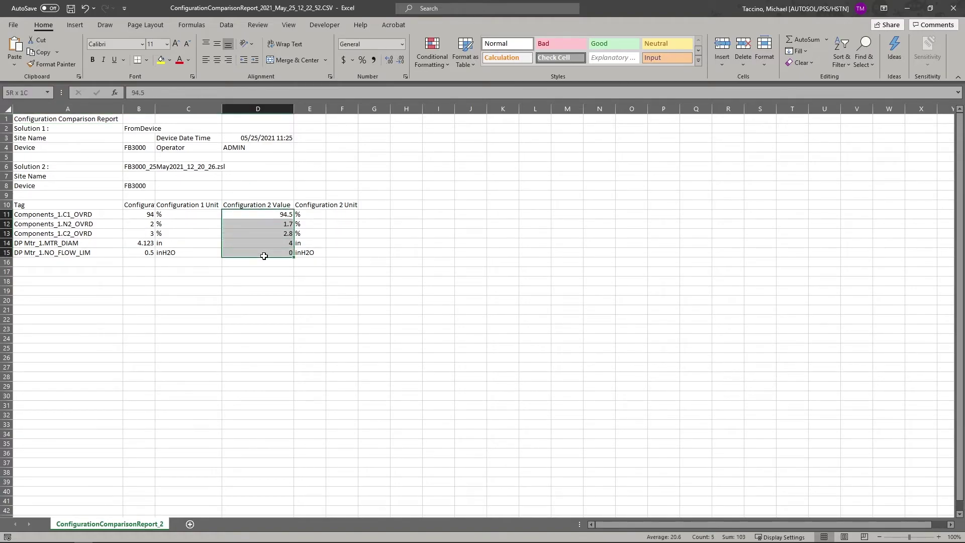
left_click(138, 215)
left_click_drag(137, 215, 136, 250)
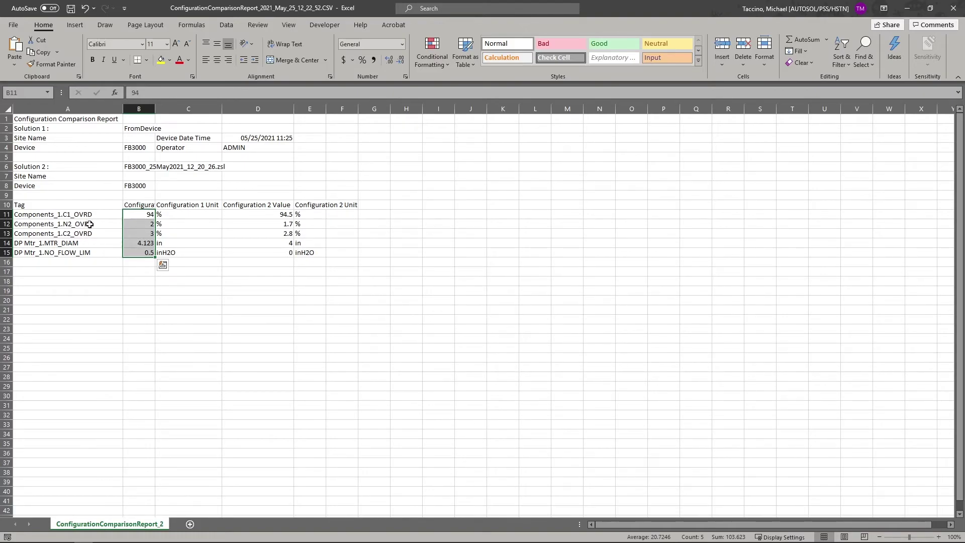
left_click_drag(95, 215, 101, 252)
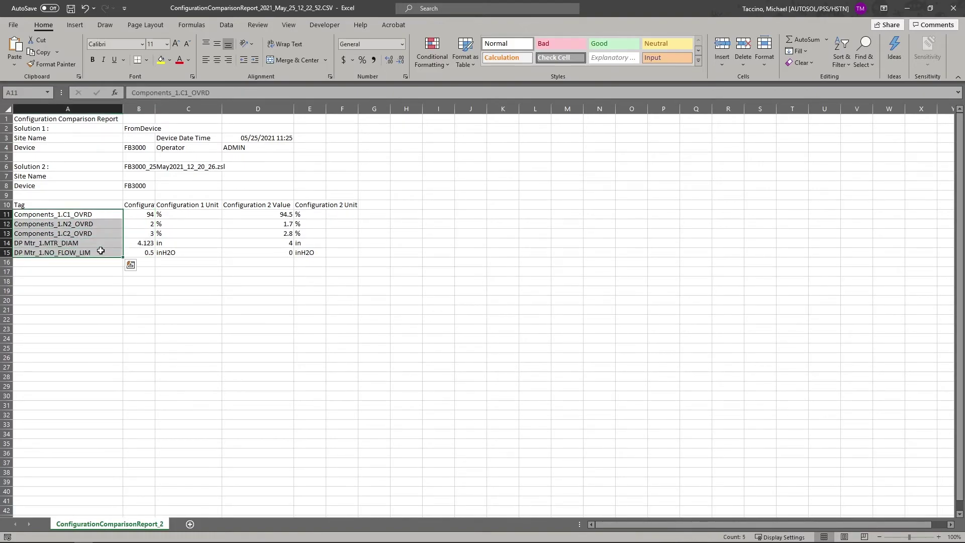